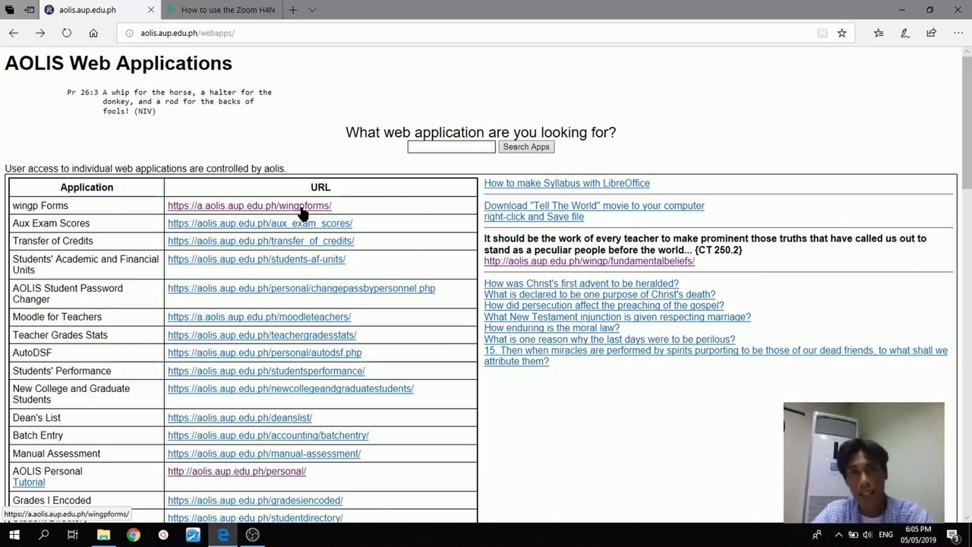
Open the wingp Forms login page from the AOLIS Web Applications list.
click(301, 211)
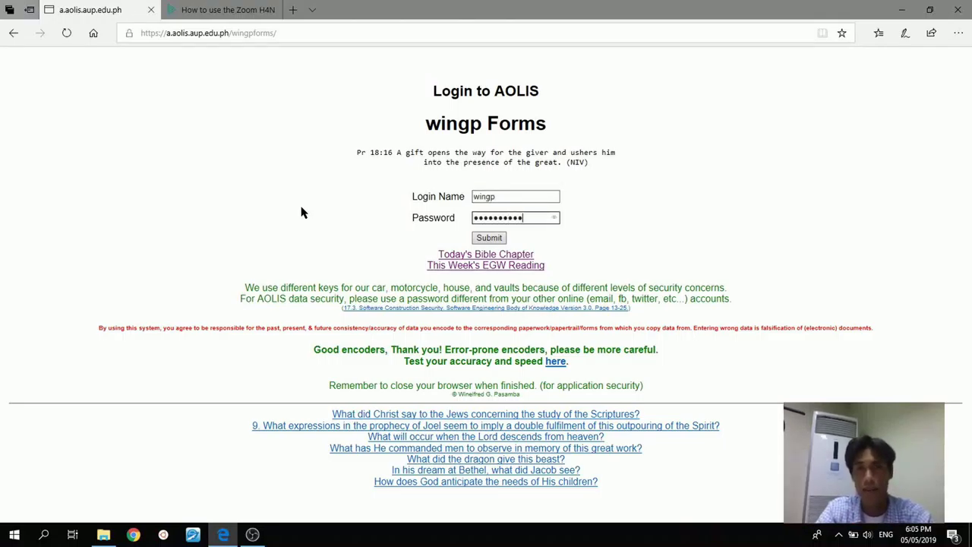
Sign in to wingp Forms and go from the Turn It In Form editor back to the Forms list.
key(Return)
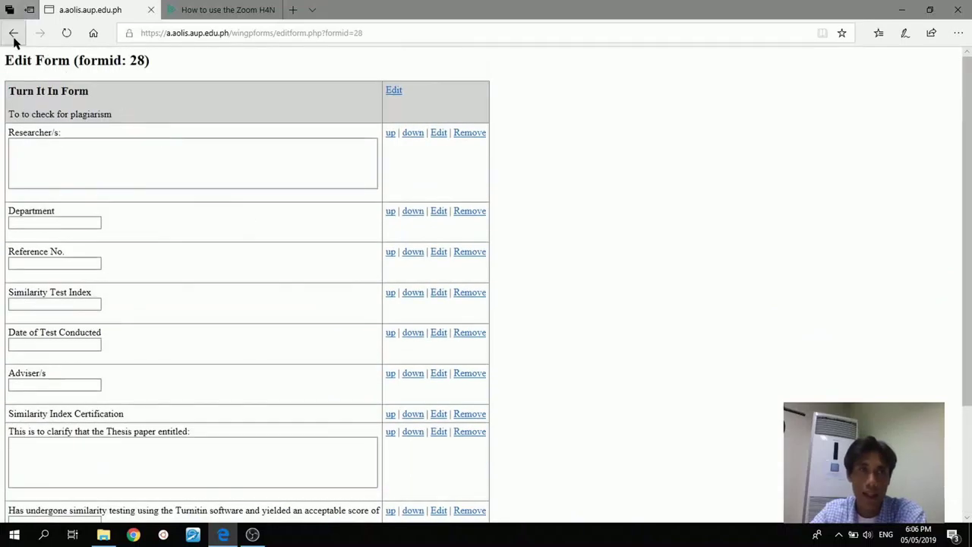
click(13, 33)
Look over the Book Request, Parents Consent and Gatepass form editors in turn.
click(911, 130)
click(13, 33)
click(912, 155)
click(13, 32)
click(911, 182)
click(13, 33)
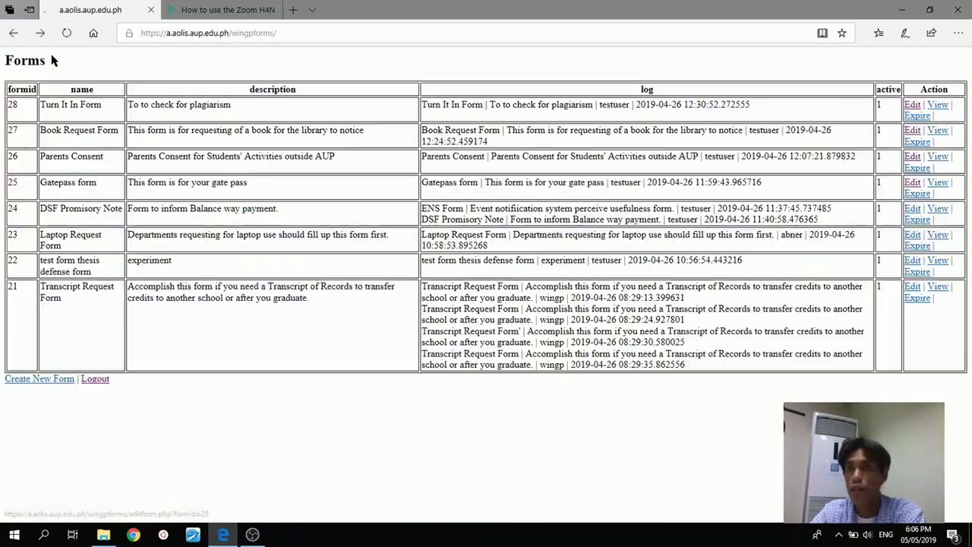
Look over the DSF Promisory Note, Laptop Request and test thesis defense form editors.
click(911, 208)
click(13, 32)
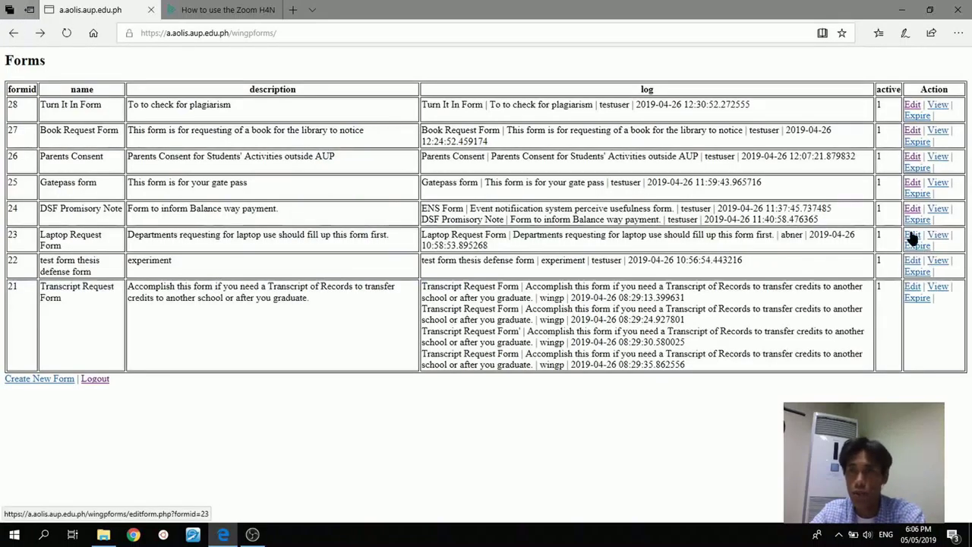
click(912, 234)
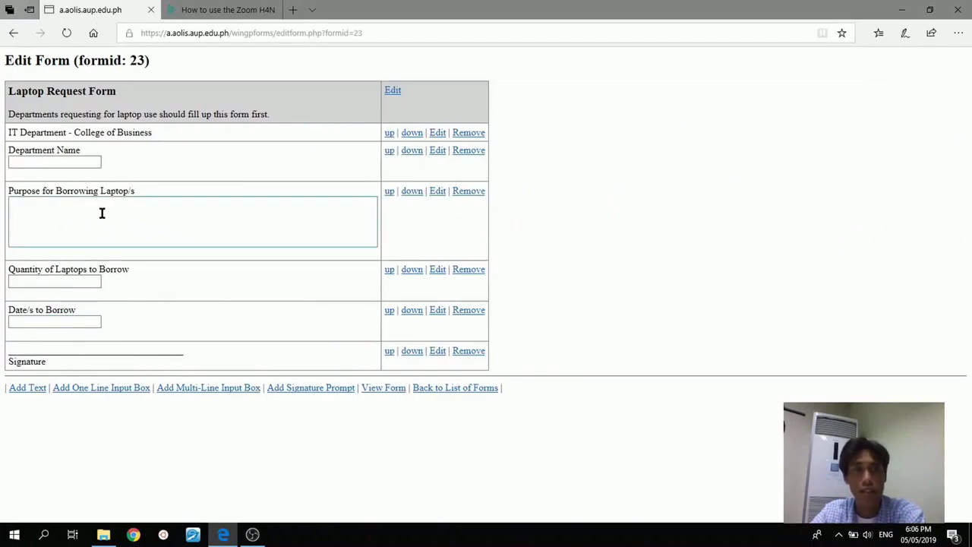
click(13, 32)
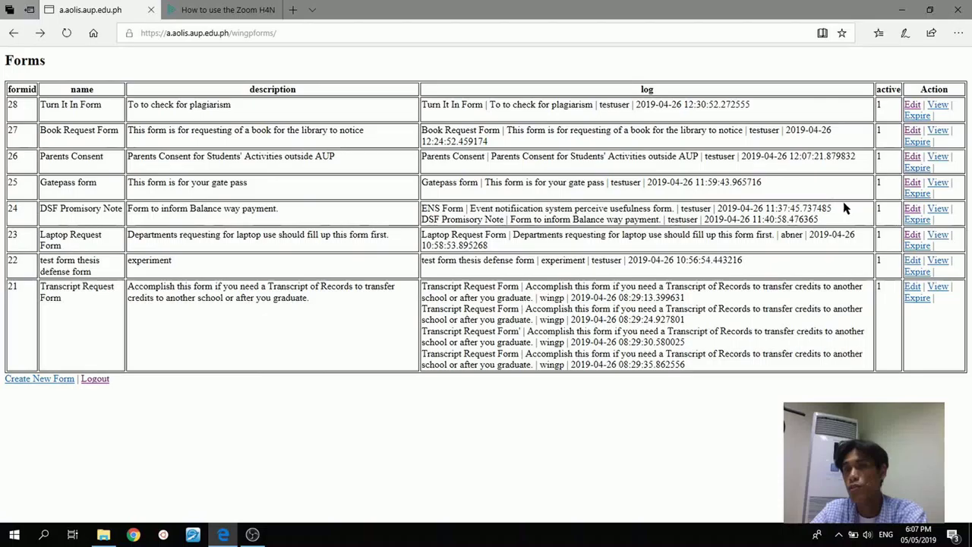
click(913, 262)
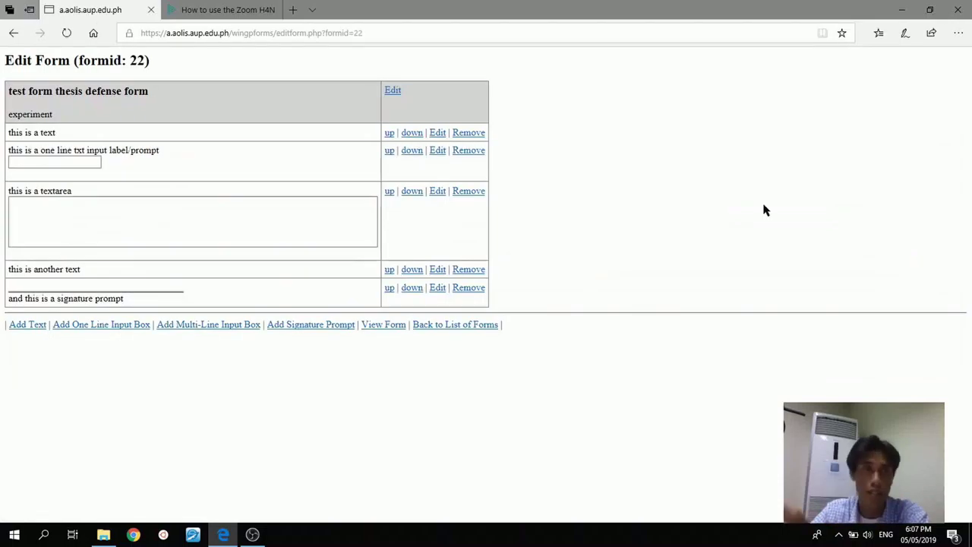
click(21, 38)
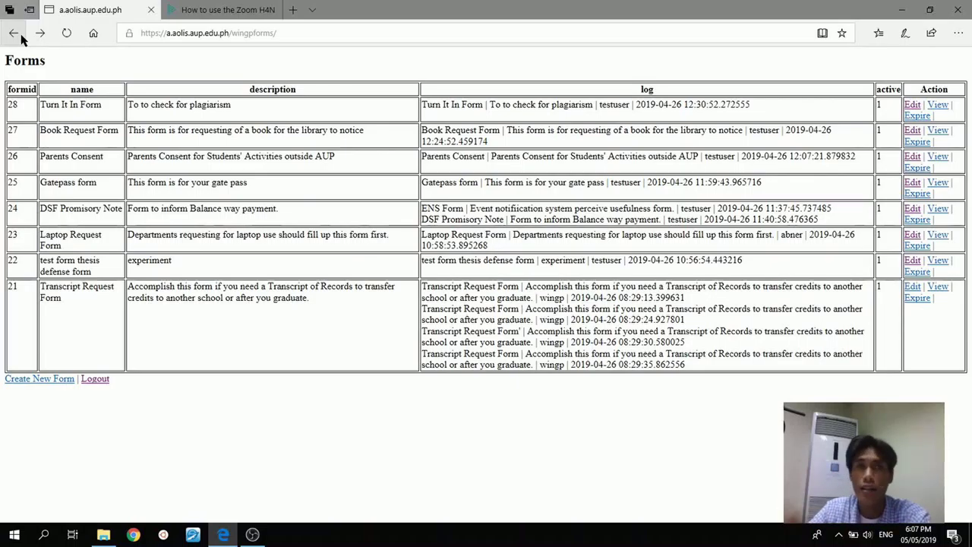
Scroll through the Transcript Request Form's fields, then preview it as users see it.
click(912, 287)
scroll(114, 253, down, 1)
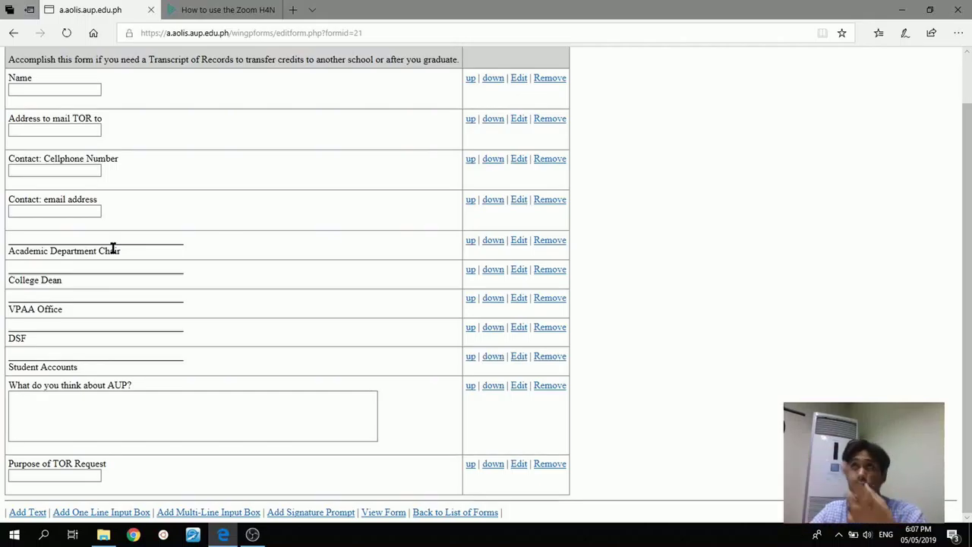
scroll(109, 265, up, 1)
scroll(108, 265, down, 1)
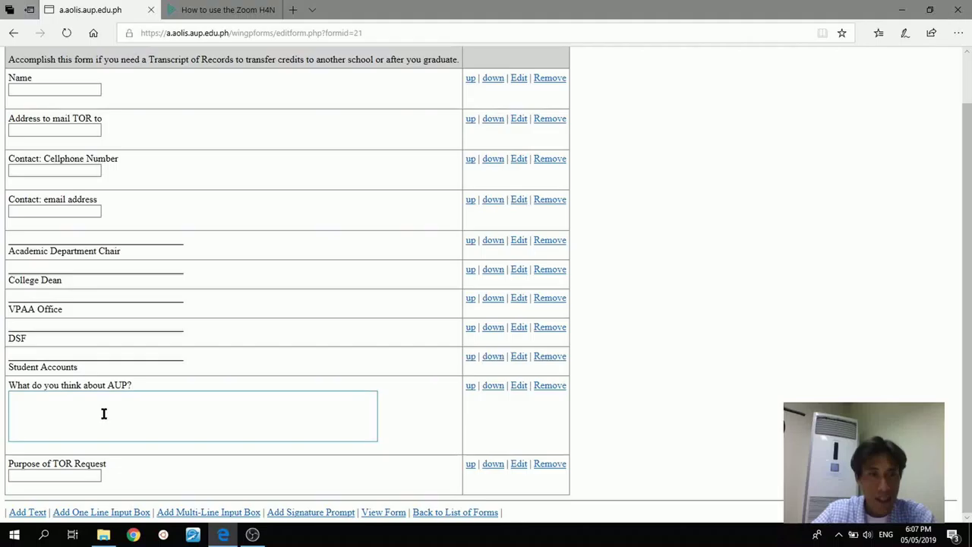
scroll(69, 393, up, 1)
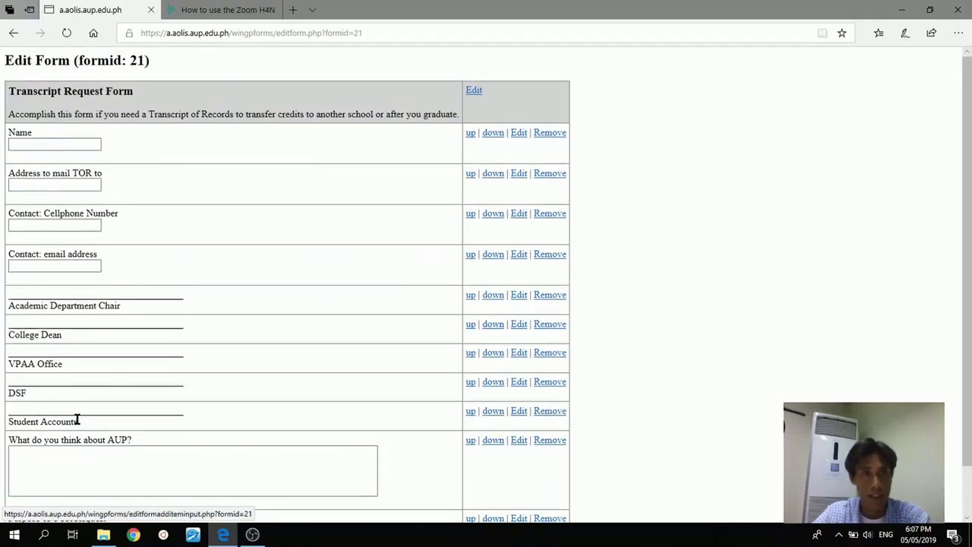
scroll(72, 410, down, 1)
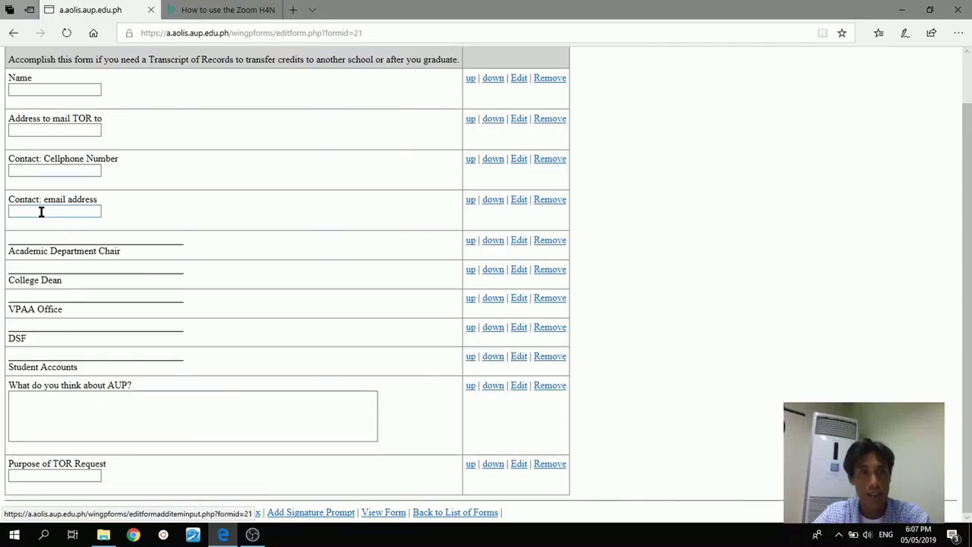
click(53, 89)
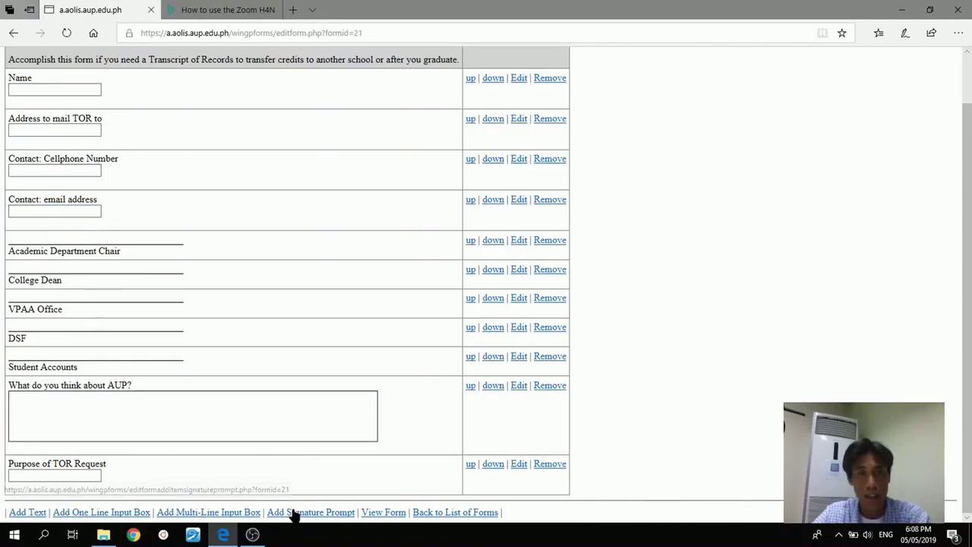
click(385, 514)
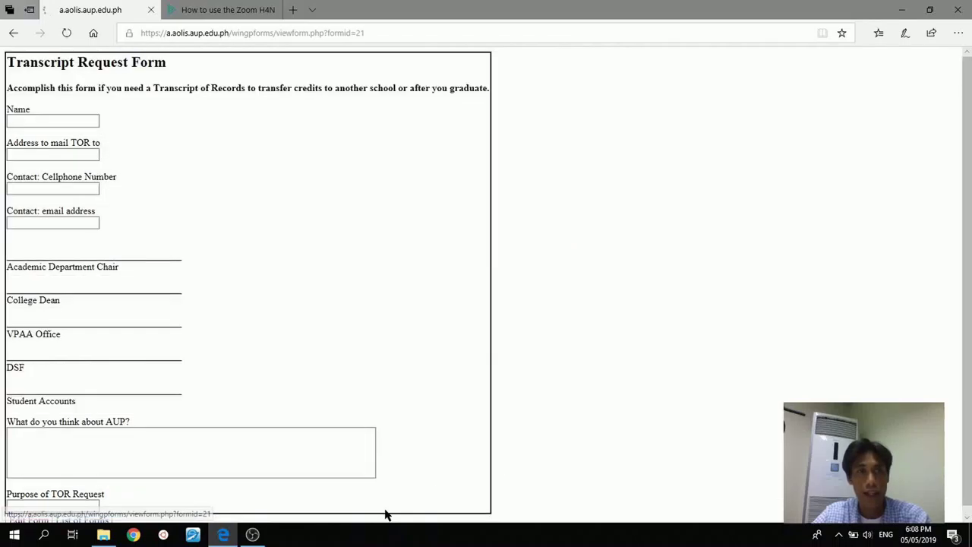
scroll(297, 167, down, 1)
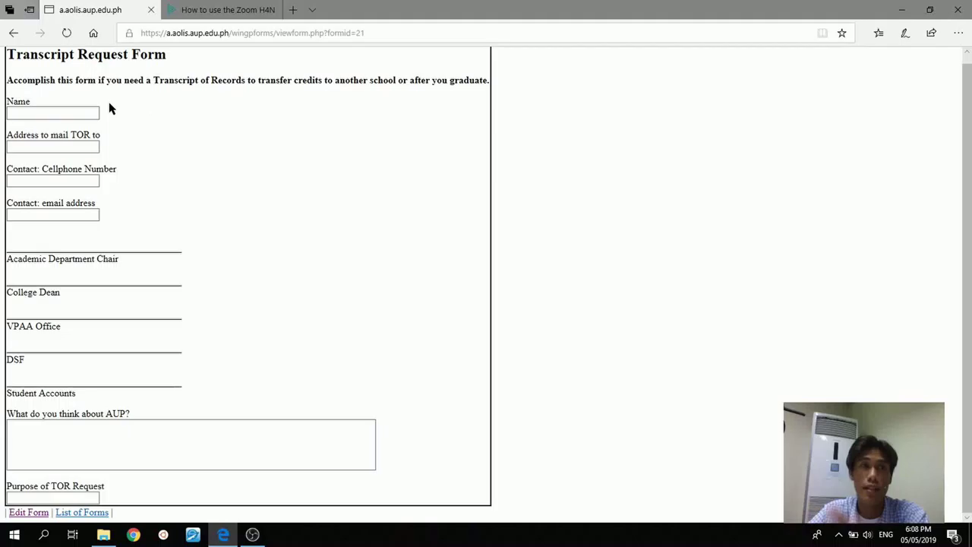
click(31, 514)
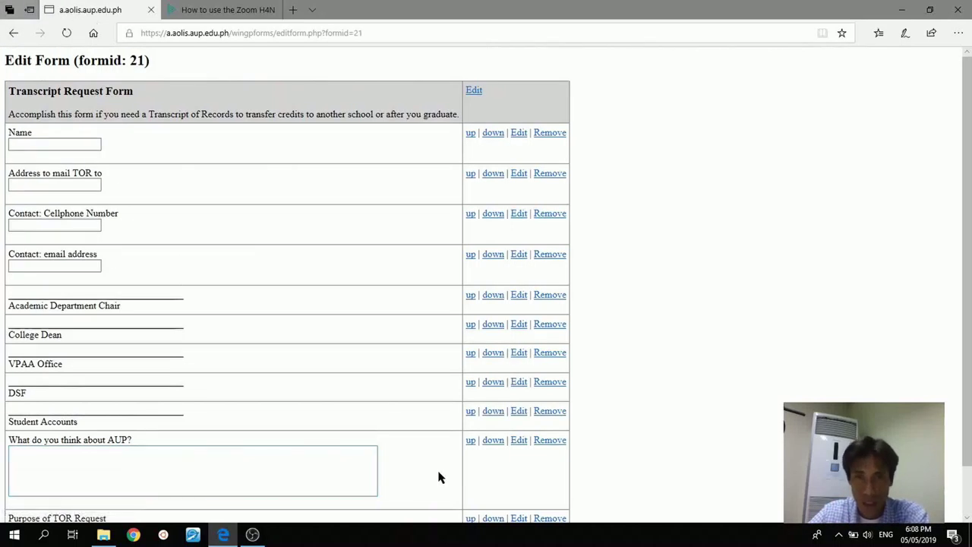
scroll(401, 486, down, 1)
click(471, 328)
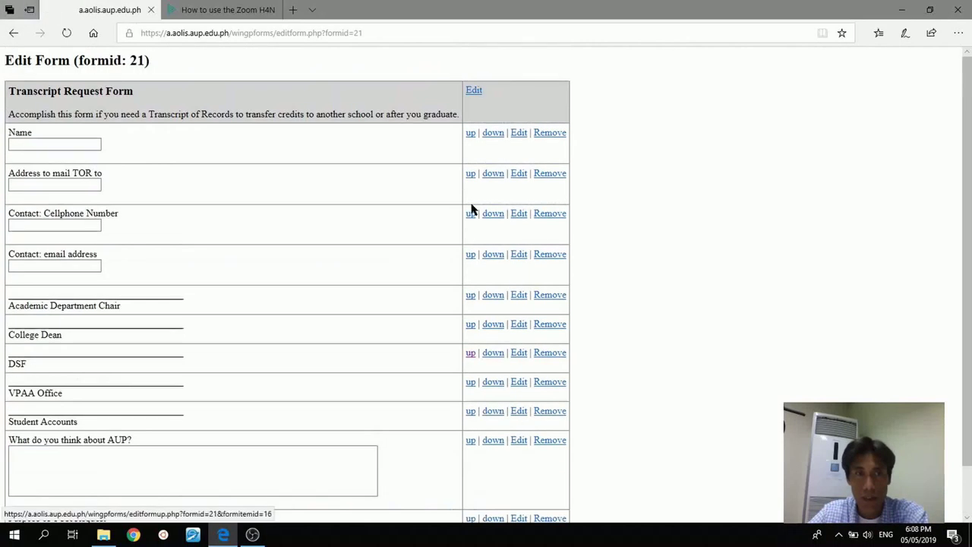
click(489, 135)
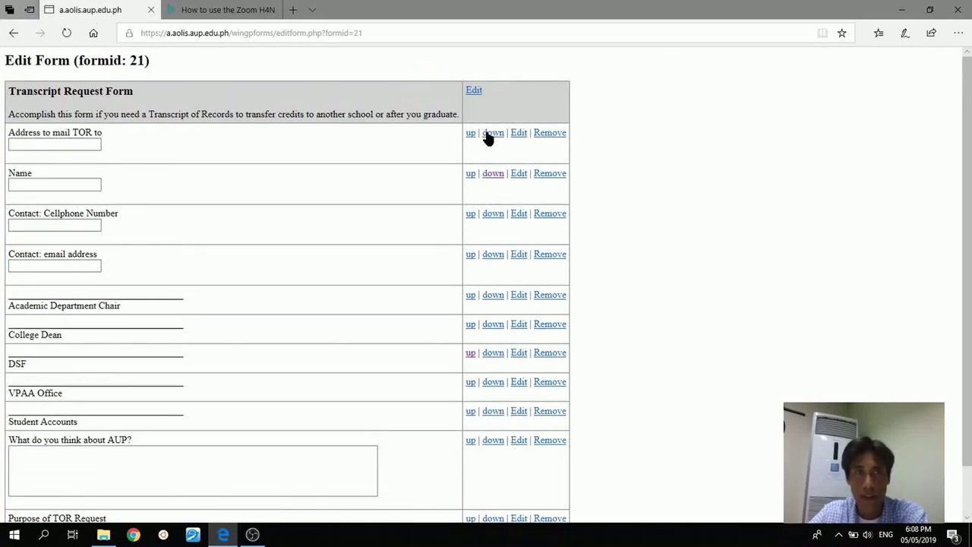
click(492, 175)
scroll(473, 425, down, 1)
click(486, 462)
scroll(303, 311, down, 1)
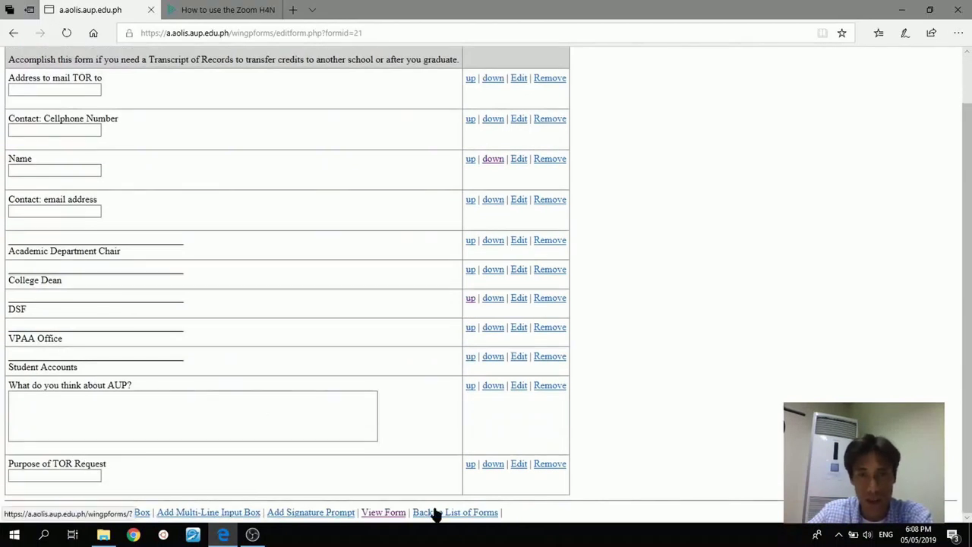
click(436, 515)
click(937, 263)
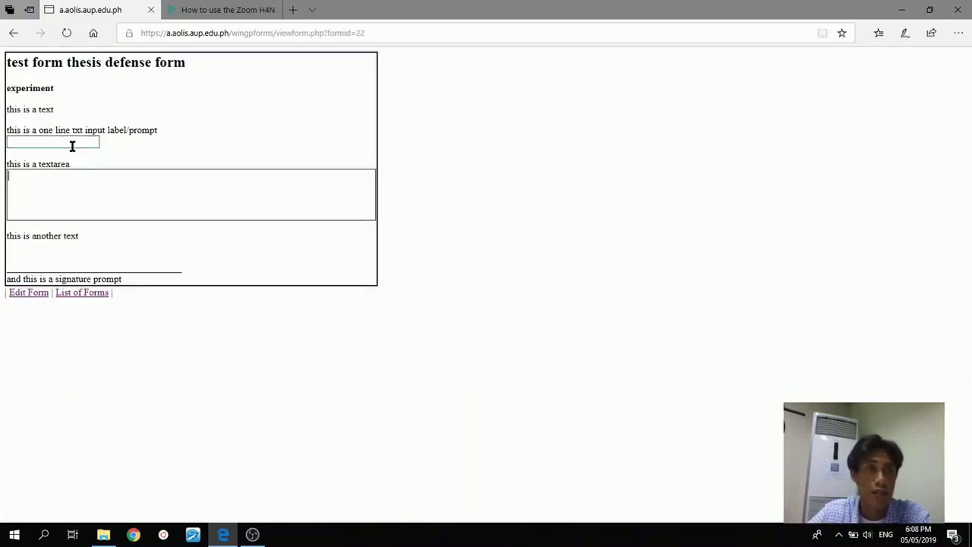
click(60, 292)
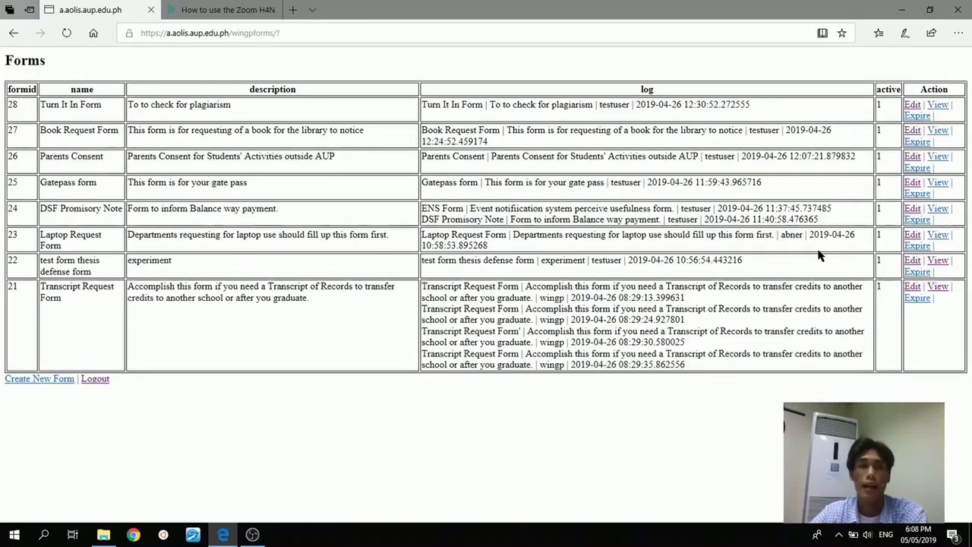
drag(809, 265, 810, 106)
drag(587, 106, 645, 159)
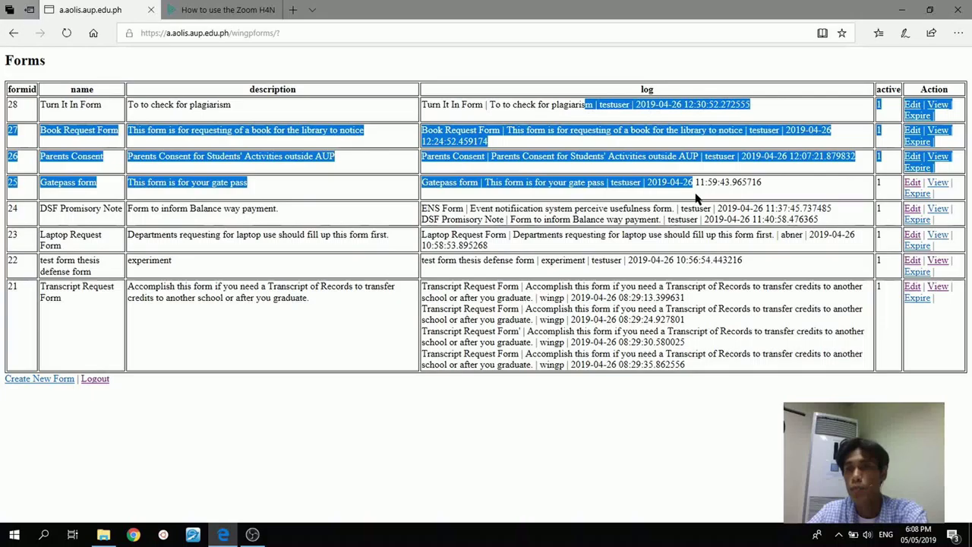
click(733, 263)
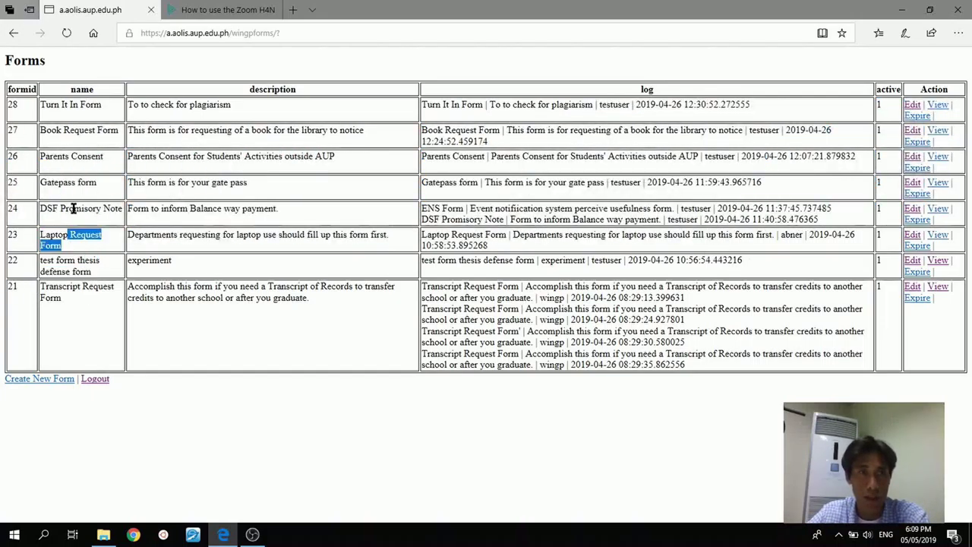
drag(120, 213, 42, 210)
drag(99, 184, 42, 184)
drag(103, 157, 42, 131)
drag(119, 131, 93, 132)
click(92, 104)
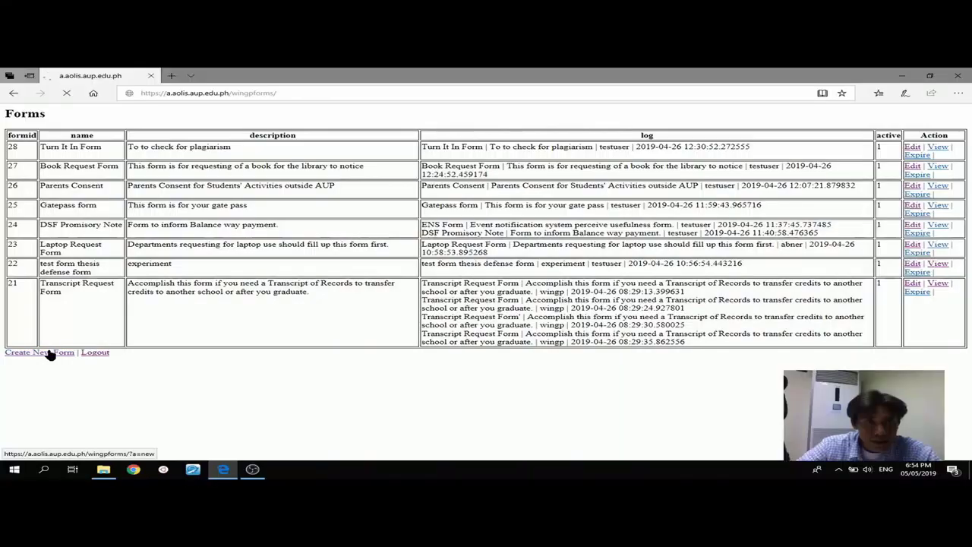
Start a new form named 'Appointment Slip' and move on to its description.
click(43, 351)
click(182, 142)
text(Appointment Sli)
key(Tab)
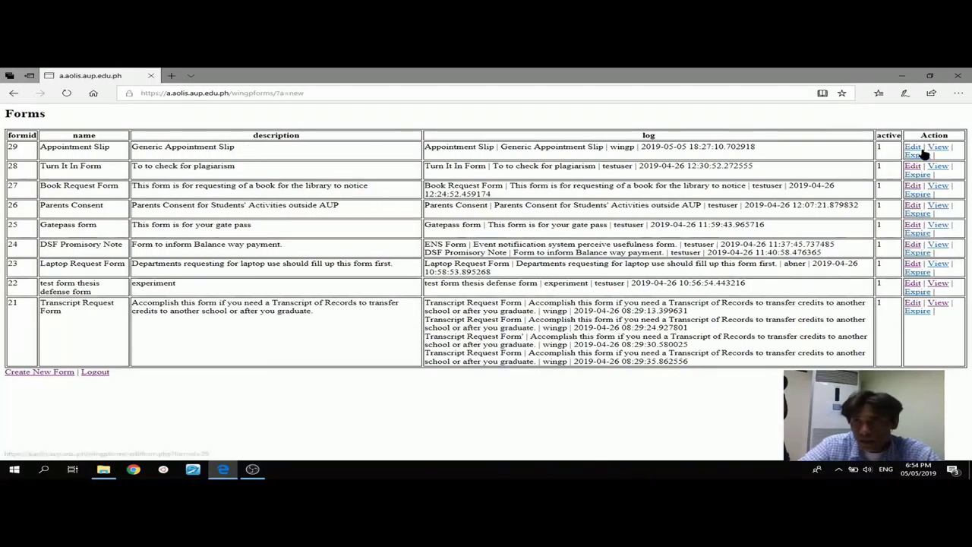
Rename form 29 to 'Appointment Slip v 1.0', update its description, and add the university-name line.
click(914, 149)
click(125, 138)
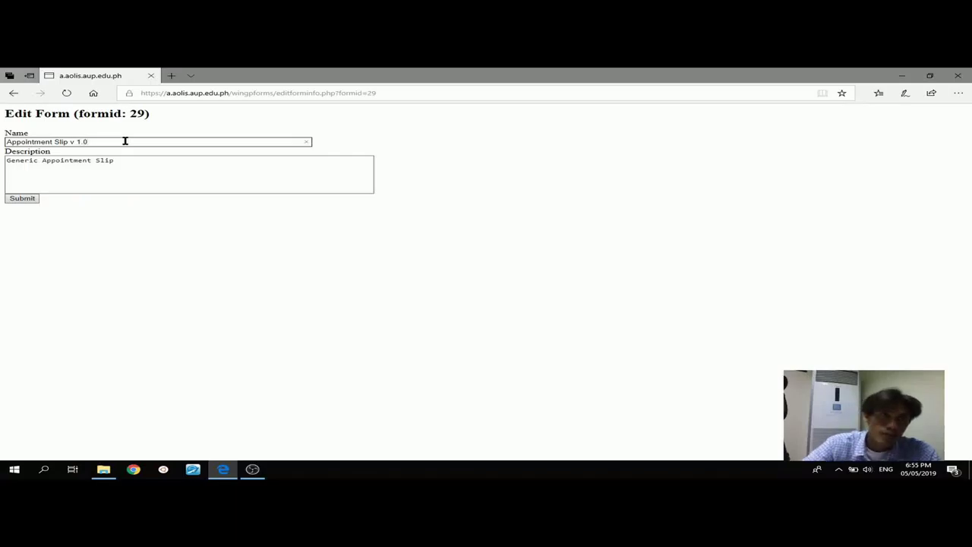
click(128, 164)
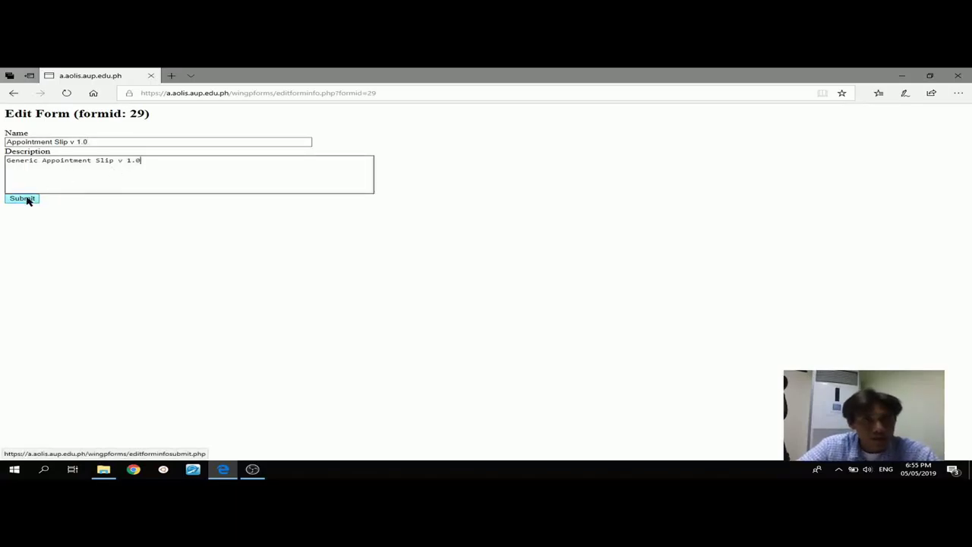
click(23, 199)
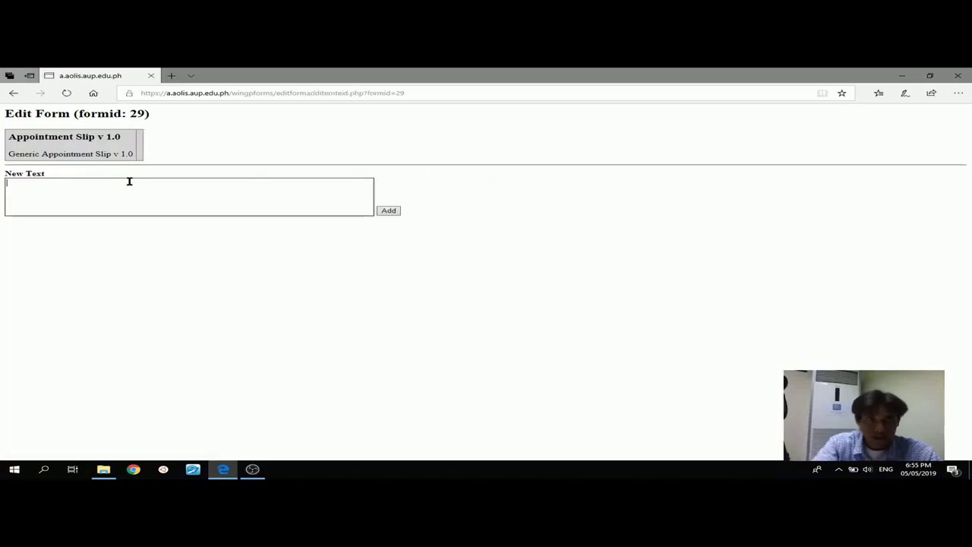
text(Adventist University of the P)
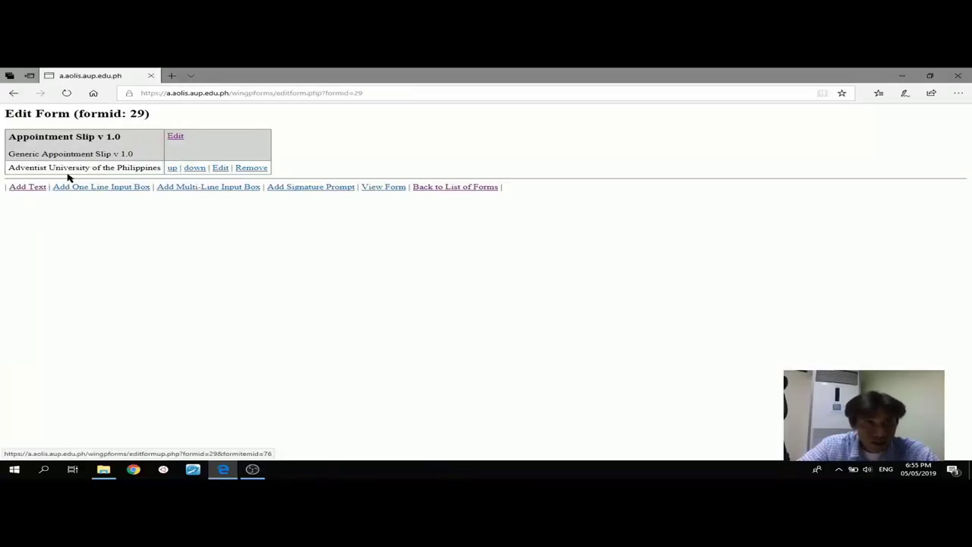
Add one-line What:, When:, Time: and Venue: inputs to the form.
click(95, 188)
text(What:)
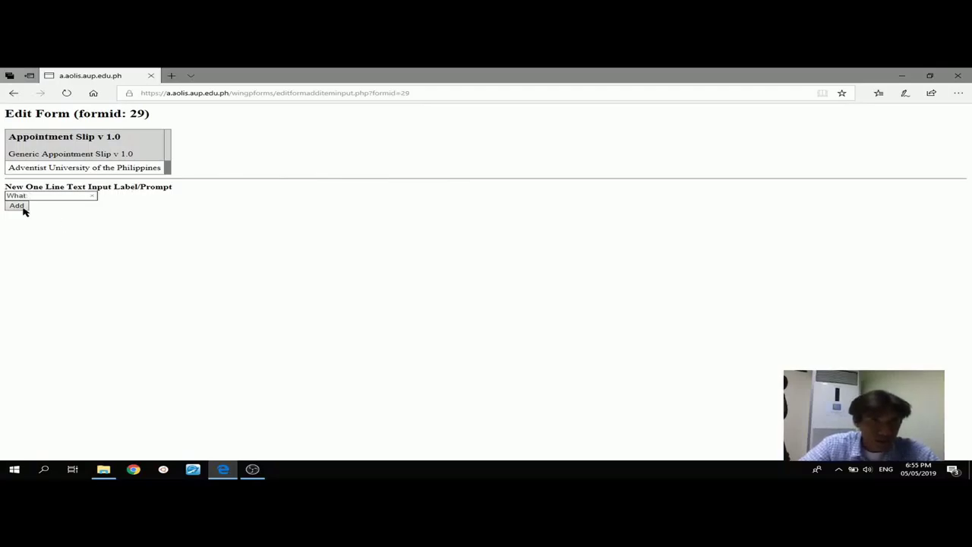
click(23, 208)
click(107, 217)
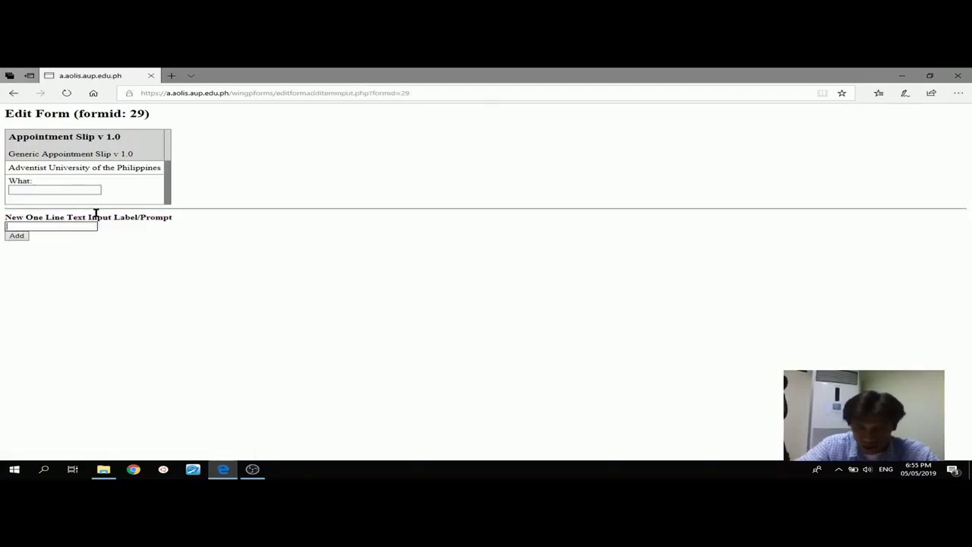
text(When:)
click(16, 235)
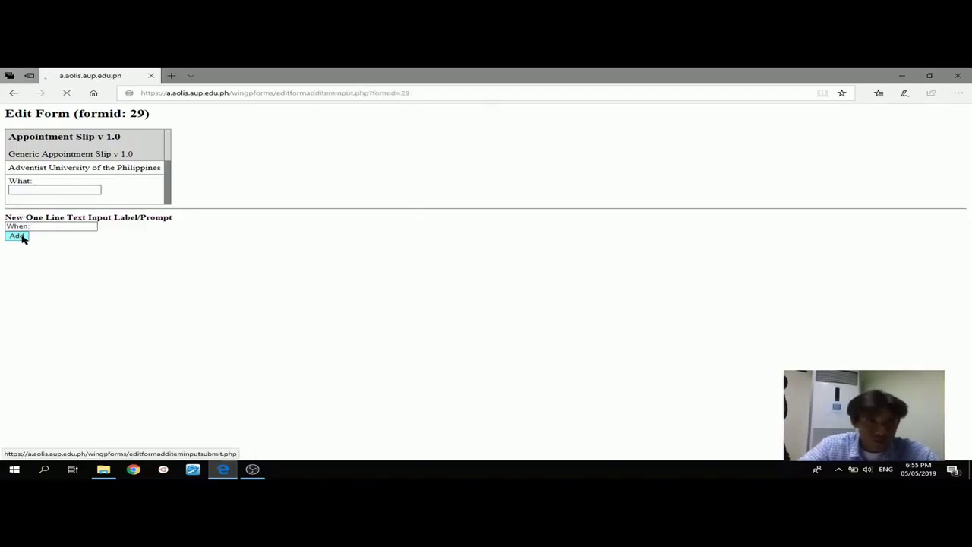
text(Time:)
click(23, 266)
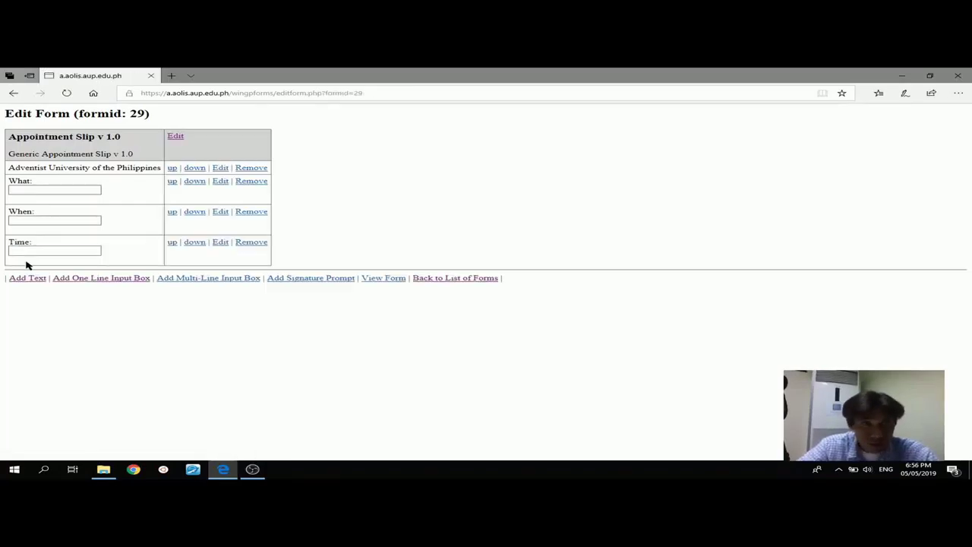
click(83, 280)
click(18, 296)
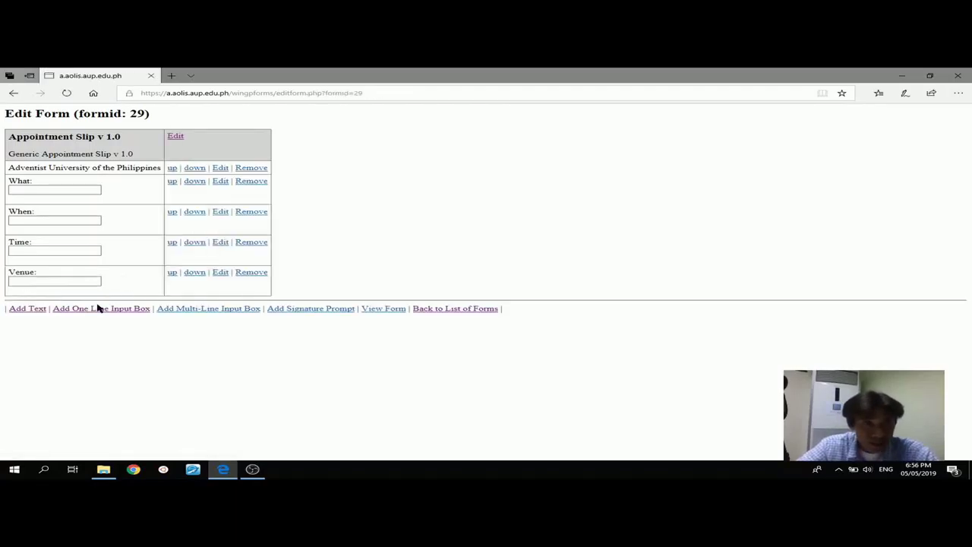
Add a multi-line box labelled 'Agenda:' and remove the Venue: input.
click(181, 311)
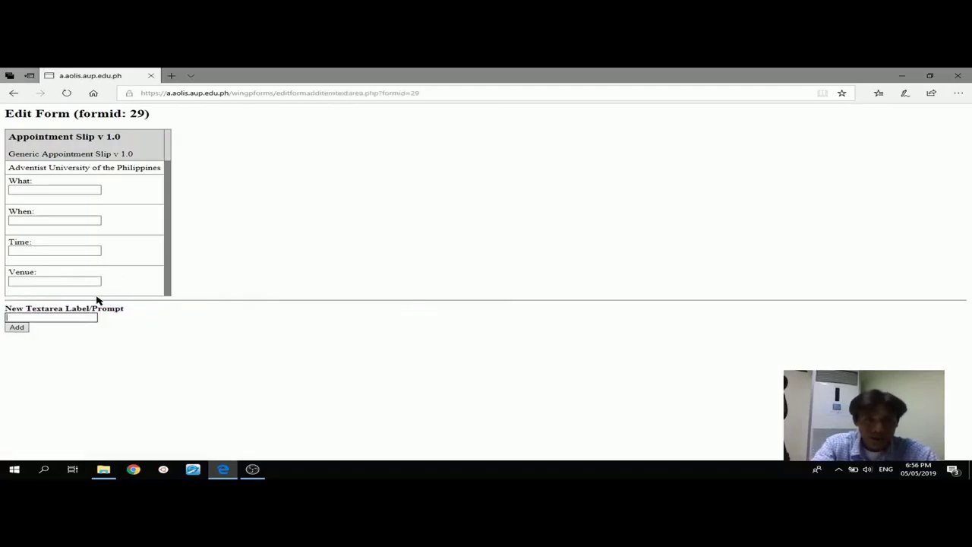
text(Agenda)
key(Return)
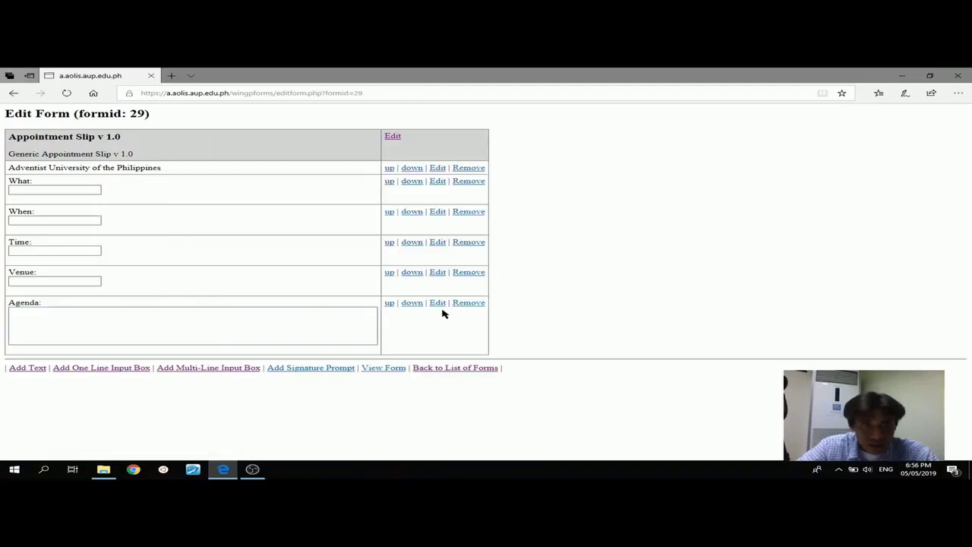
click(437, 304)
click(38, 124)
click(436, 306)
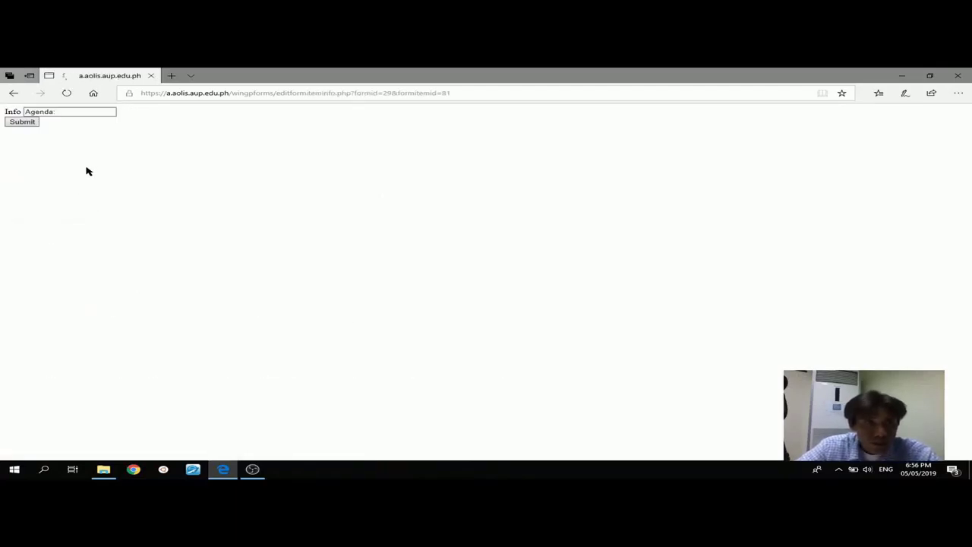
text(s)
click(24, 123)
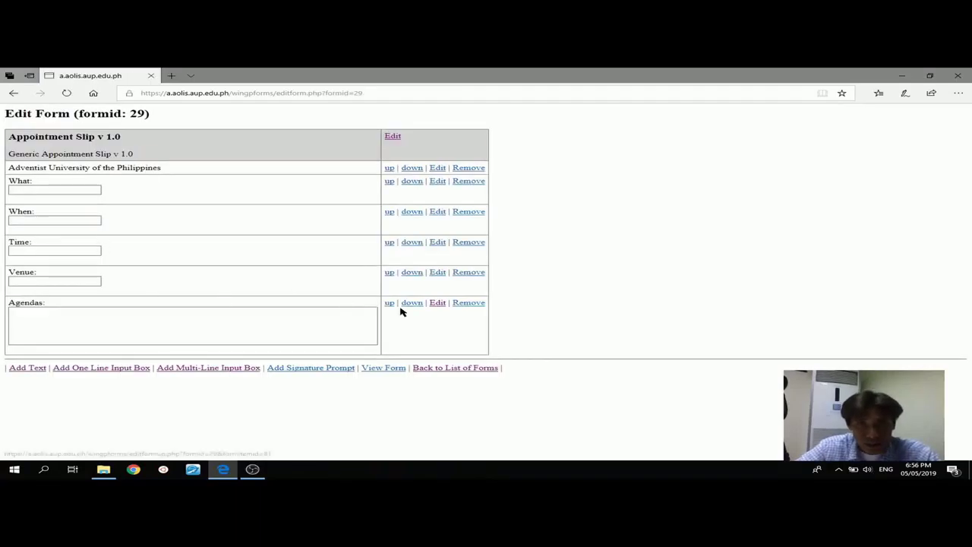
click(438, 306)
click(51, 113)
click(23, 122)
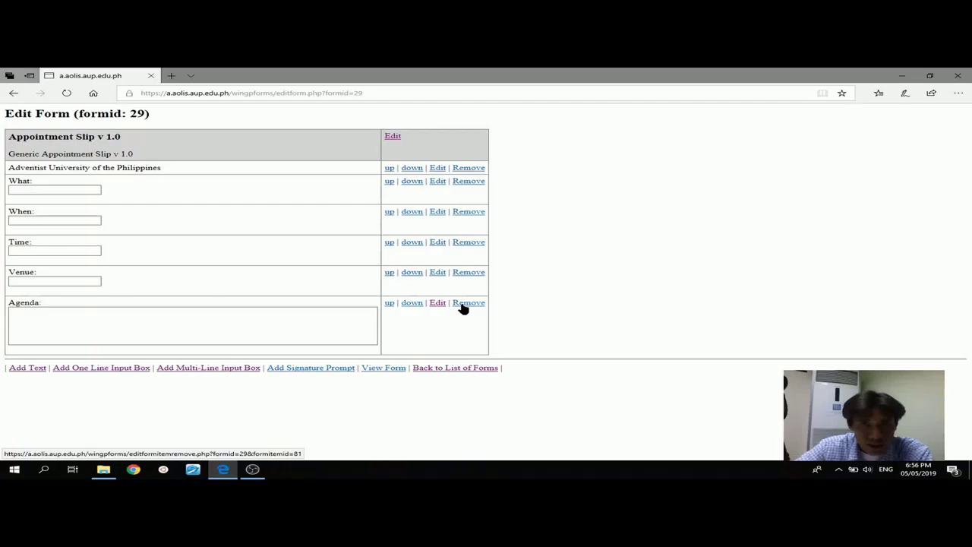
click(476, 273)
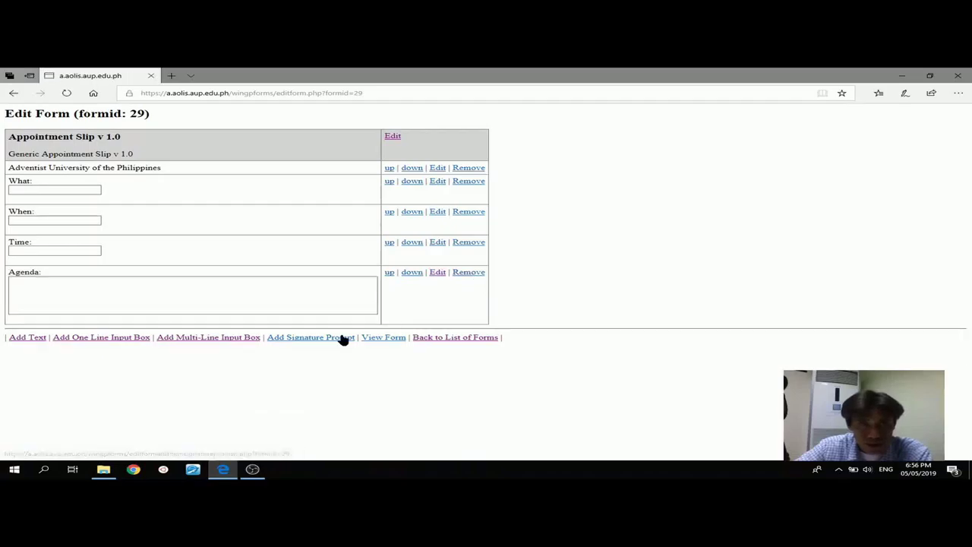
Add a Venue: input after Agenda, a 'Thank you!' line, and start a signature prompt.
click(112, 339)
text(Venue:)
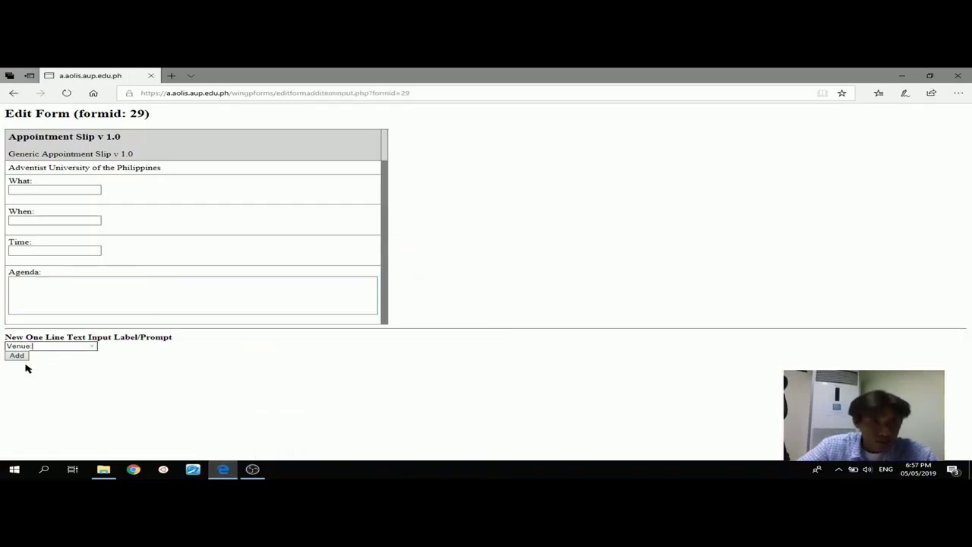
click(18, 355)
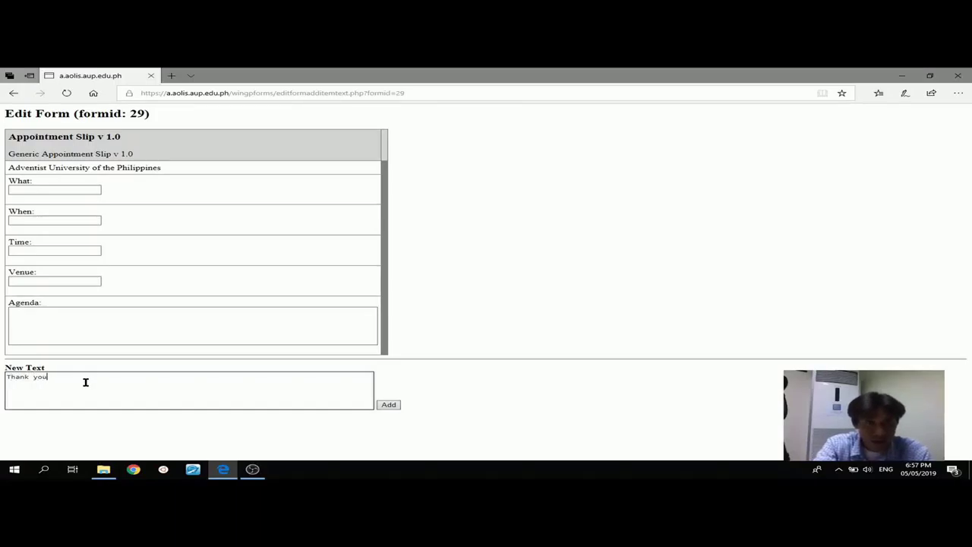
click(391, 405)
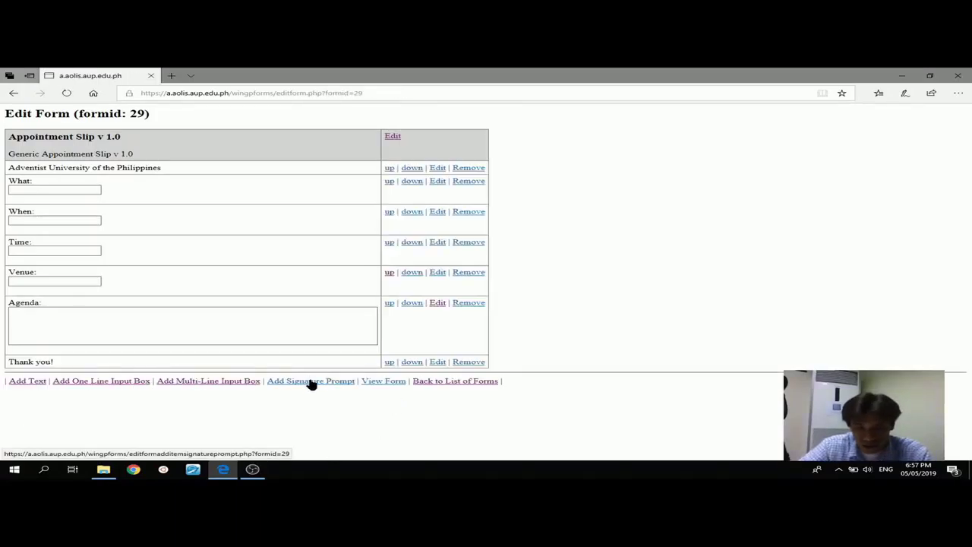
click(310, 382)
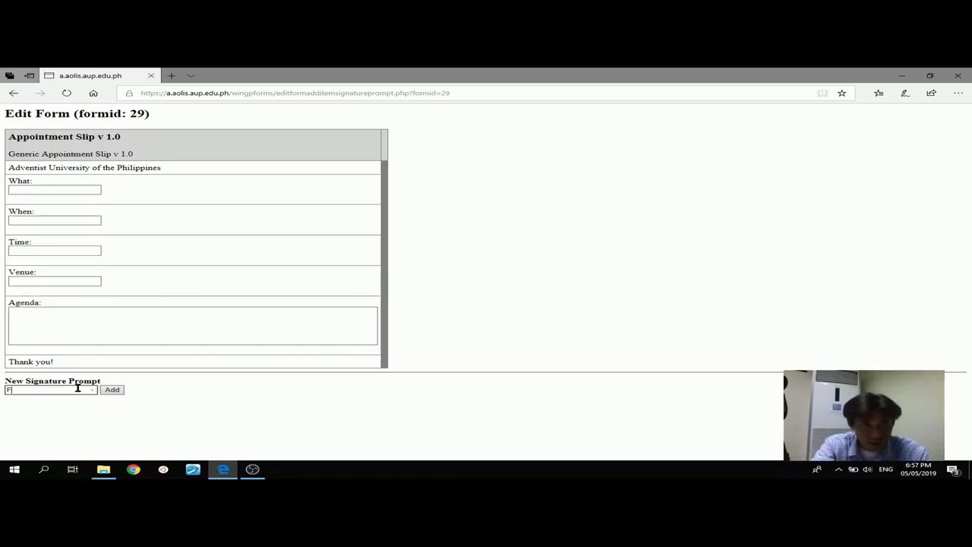